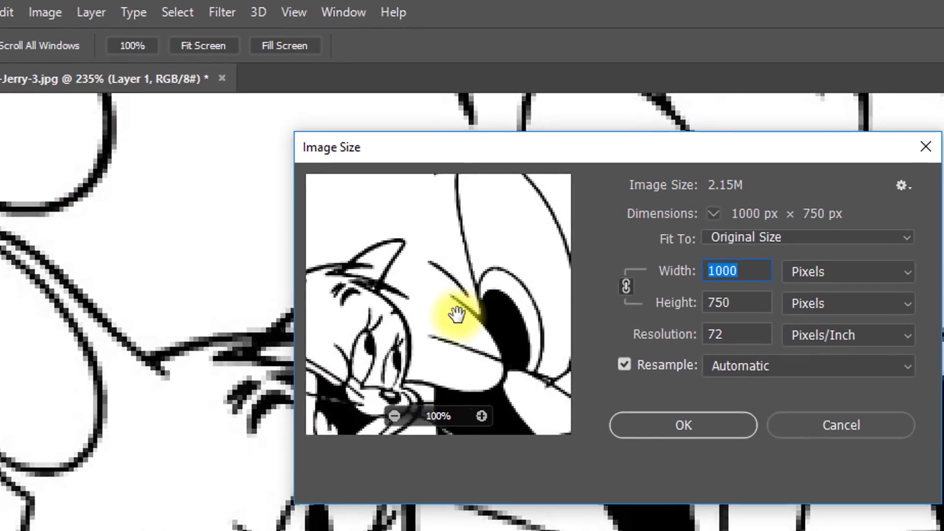
Step: Resize the image to 4000 × 3000 pixels at 72 pixels/inch, resampling with Bicubic Smoother (enlargement)
left_click(578, 412, "alt")
left_click(383, 335, "ctrl")
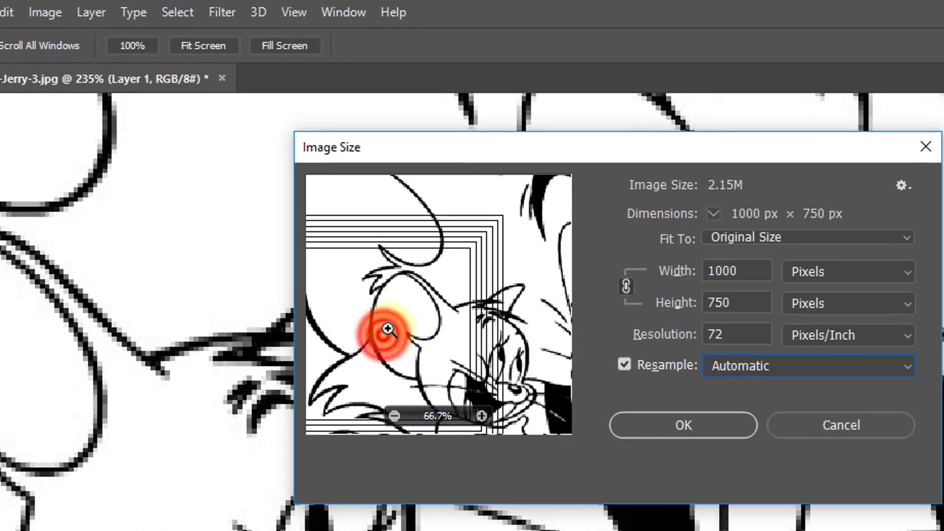
left_click(428, 236, "ctrl")
left_click_drag(474, 384, 422, 295)
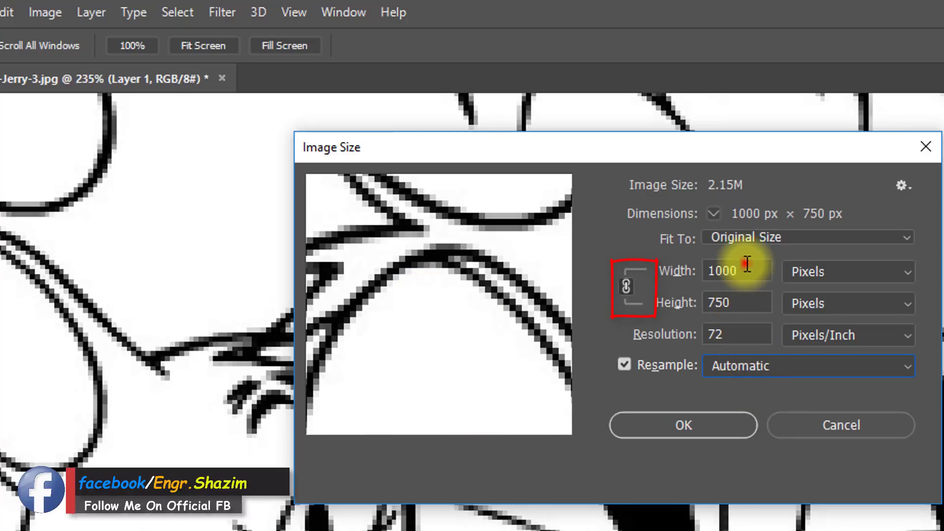
type("4")
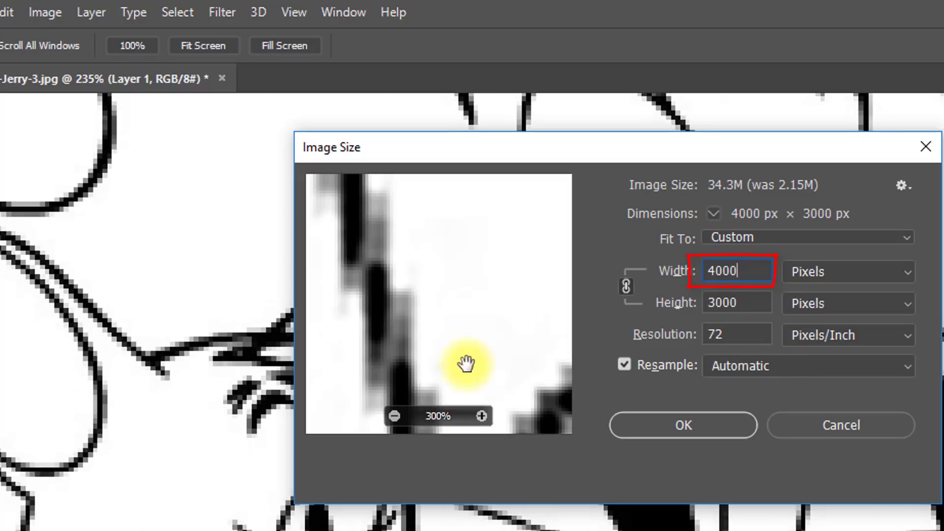
left_click(736, 366)
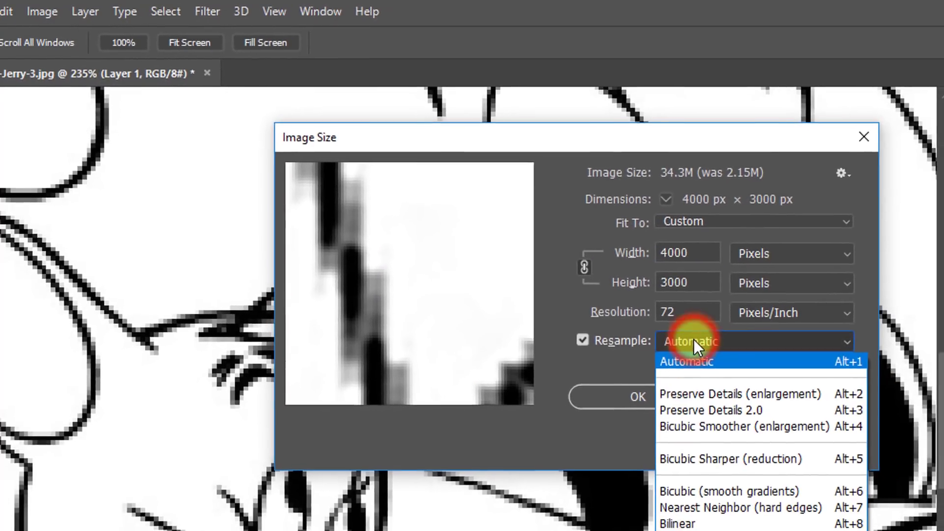
left_click(732, 432)
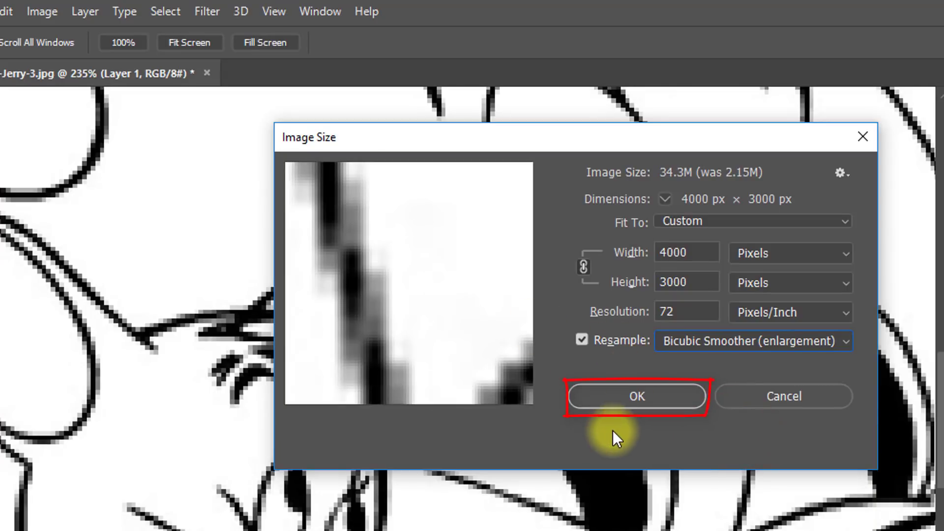
left_click(635, 397)
Step: Examine the edges of the enlarged line art up close for pixelation
key("m")
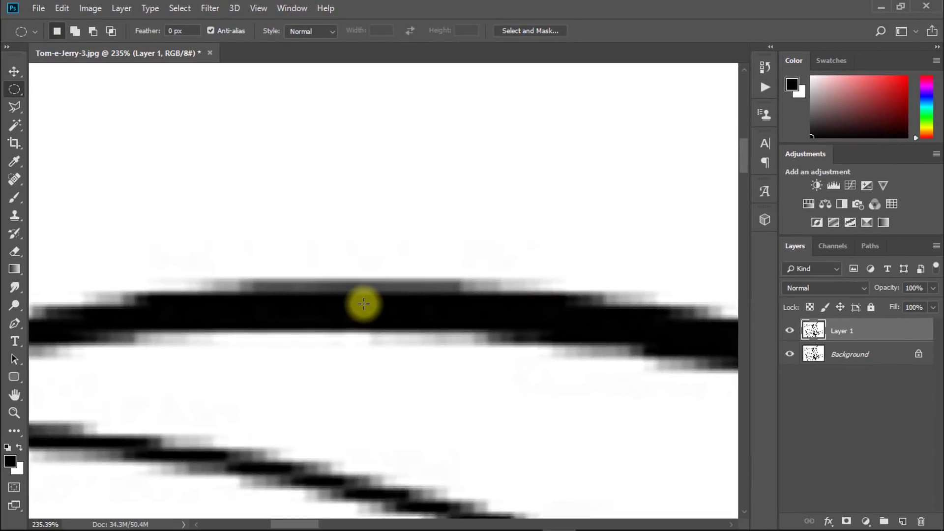
left_click_drag(358, 299, 245, 282)
left_click_drag(441, 380, 206, 195)
left_click_drag(362, 245, 315, 235)
left_click_drag(428, 222, 487, 228)
left_click_drag(222, 280, 479, 270)
left_click_drag(200, 248, 328, 313)
left_click_drag(274, 252, 206, 249)
left_click_drag(238, 167, 310, 185)
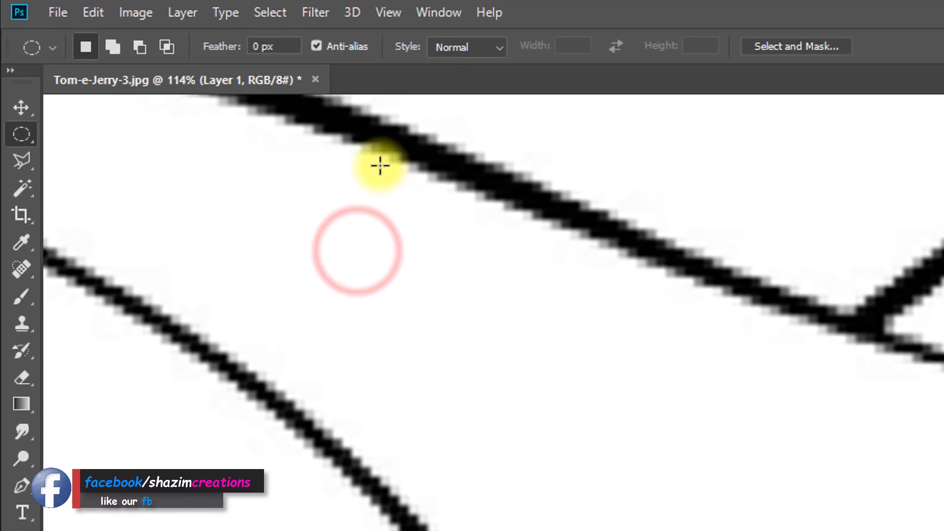
Step: Apply a Gaussian Blur with a 5-pixel radius to Layer 1
left_click(224, 9)
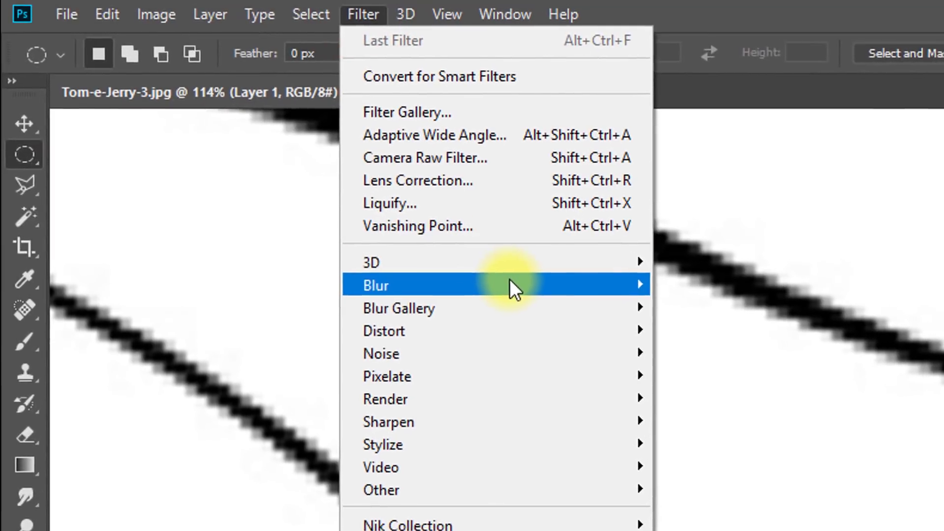
mouse_move(473, 268)
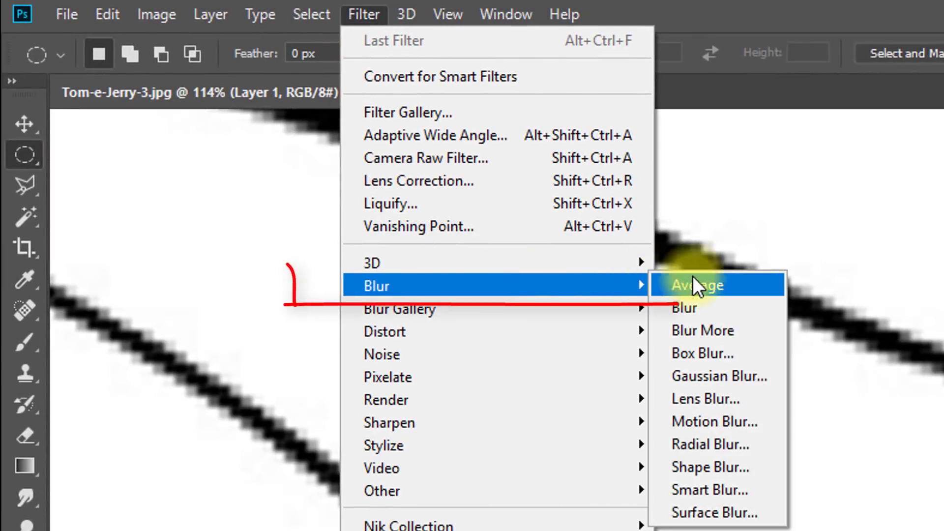
left_click(707, 382)
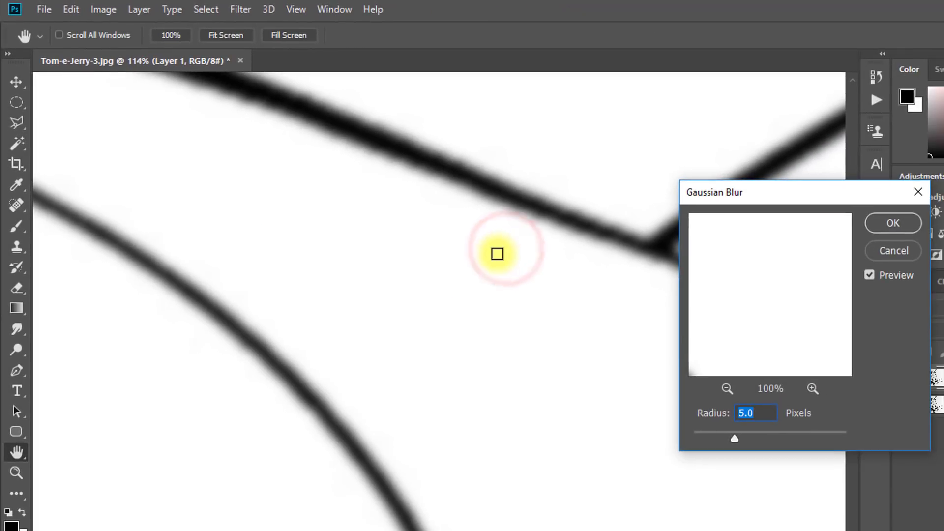
left_click_drag(449, 257, 476, 269)
left_click_drag(509, 176, 344, 365)
mouse_move(733, 435)
left_mouse_down()
mouse_move(682, 436)
mouse_move(701, 437)
left_mouse_up()
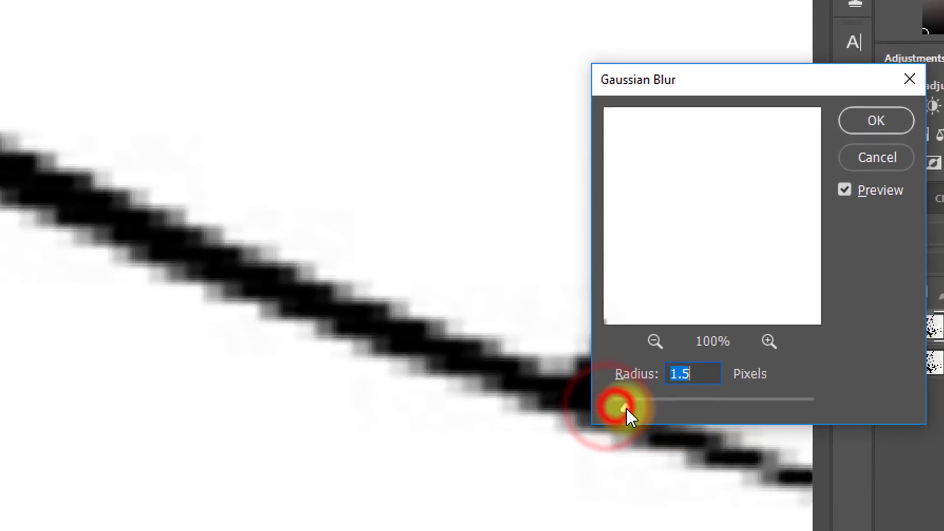
left_click_drag(638, 411, 675, 408)
left_click(702, 373)
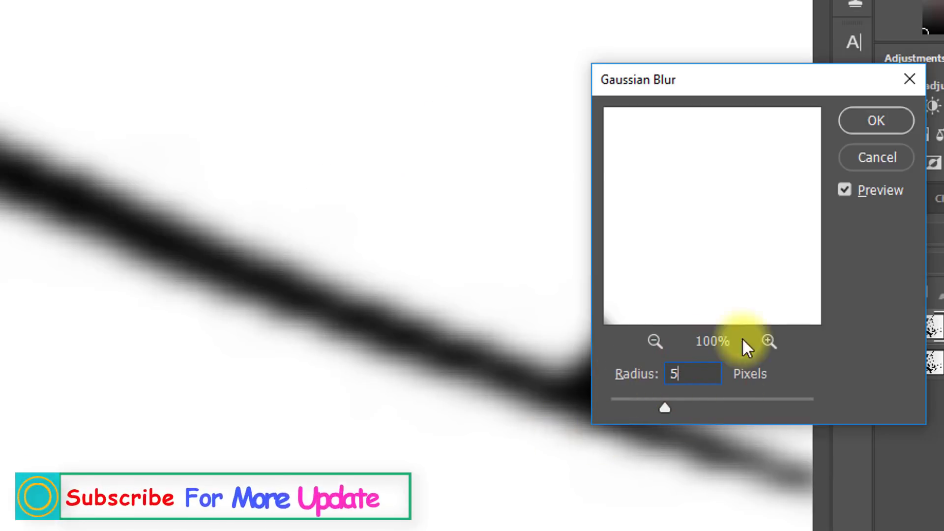
left_click(873, 121)
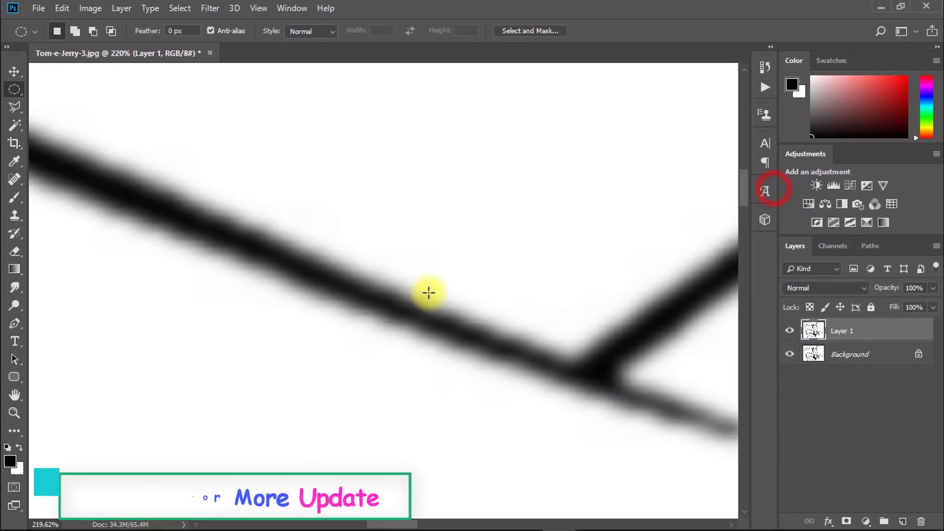
Step: Examine how smooth the blurred outlines look in several parts of the drawing
left_click_drag(356, 267, 273, 255)
left_click_drag(337, 246, 415, 256)
left_click_drag(390, 183, 525, 345)
left_click_drag(447, 208, 430, 335)
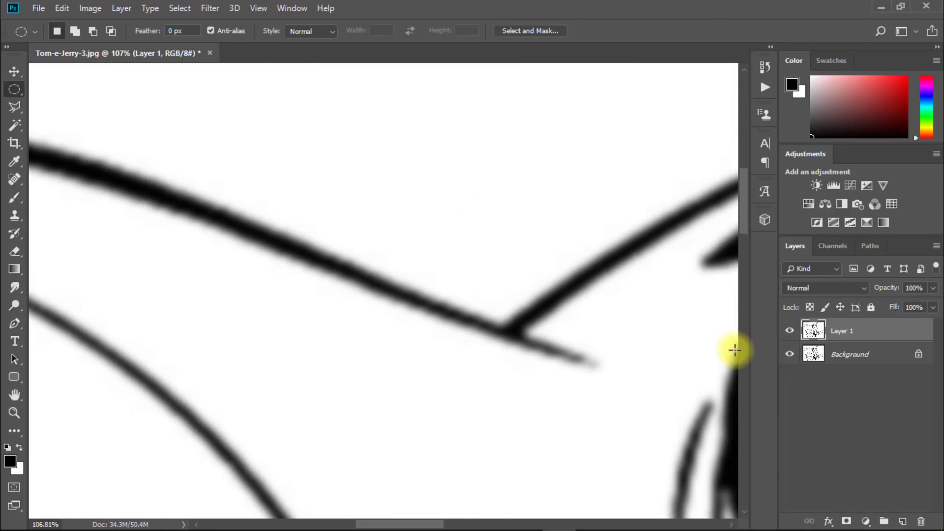
left_click_drag(440, 299, 468, 310)
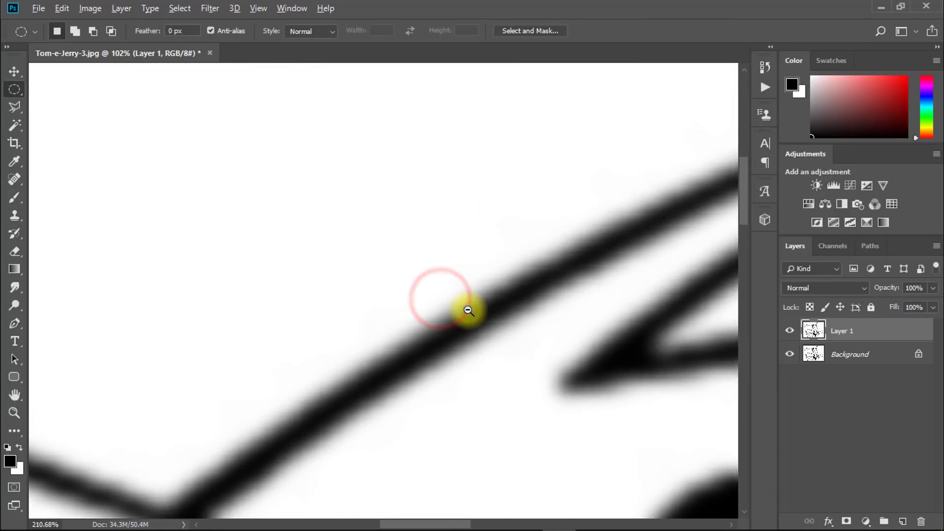
left_click_drag(453, 403, 458, 154)
left_click_drag(440, 204, 477, 222)
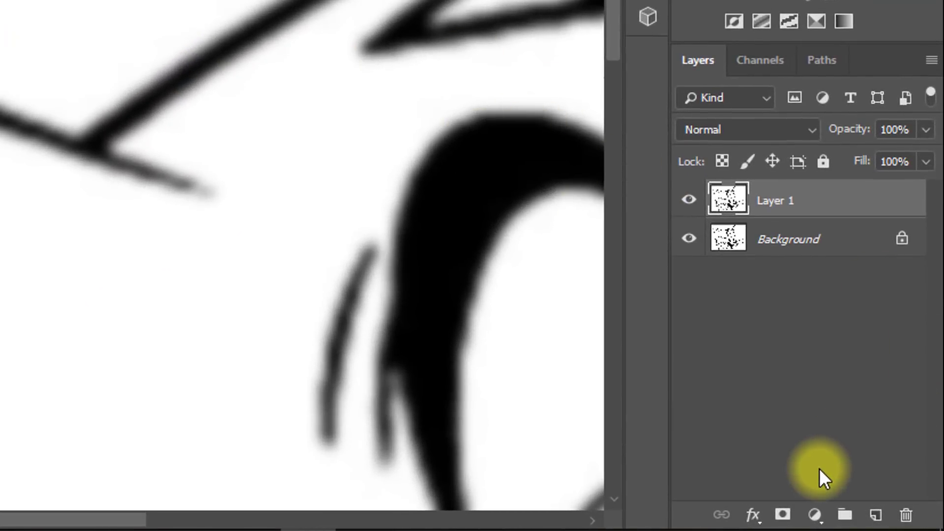
Step: Add a Levels adjustment layer above Layer 1 with the input black level at 100 and white level at 166
left_click(815, 515)
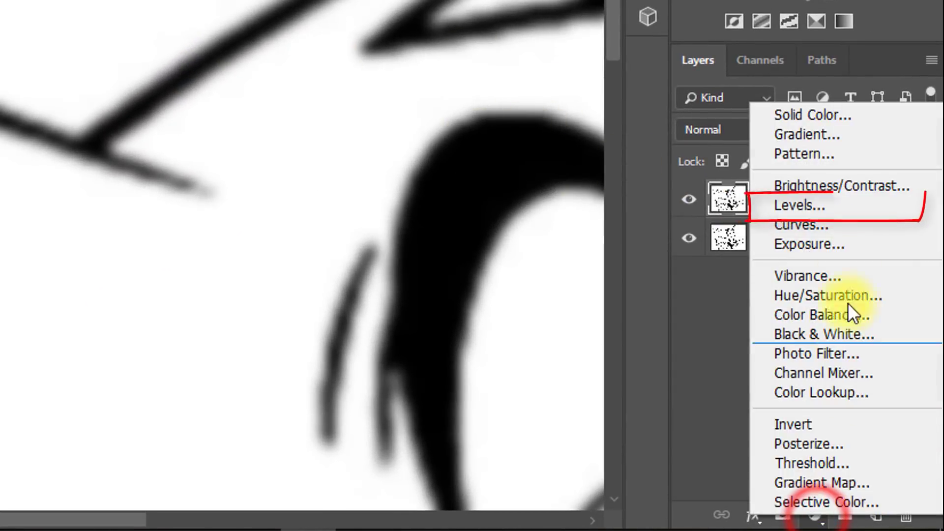
left_click(803, 205)
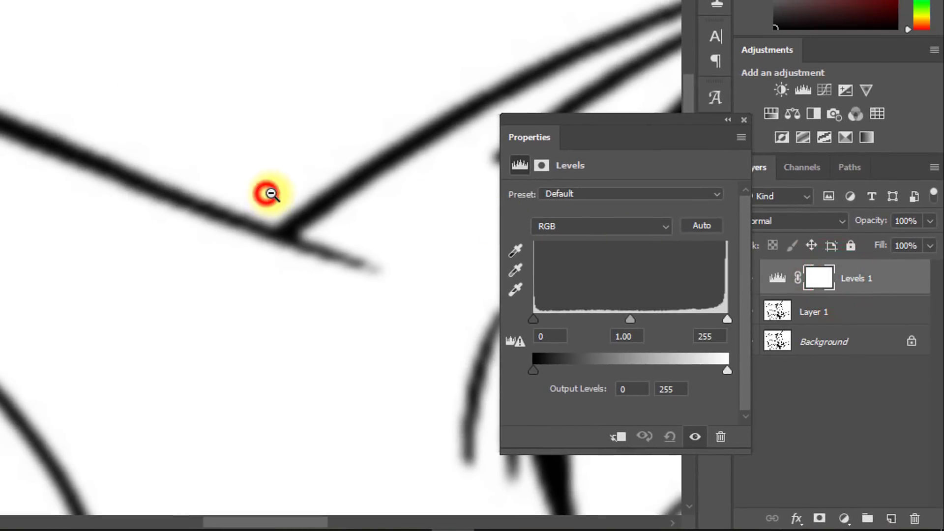
left_click_drag(271, 194, 87, 204)
left_click_drag(207, 164, 221, 194)
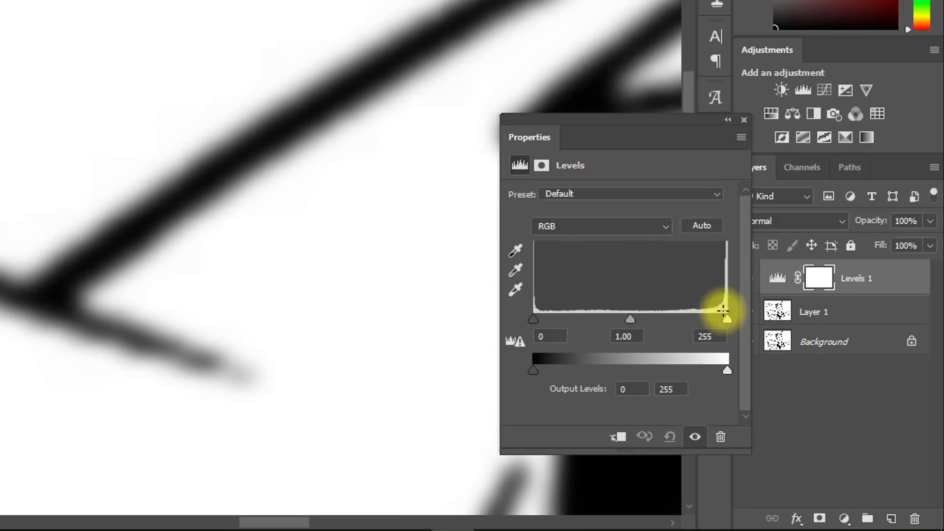
left_click_drag(727, 319, 660, 319)
left_click_drag(539, 318, 609, 326)
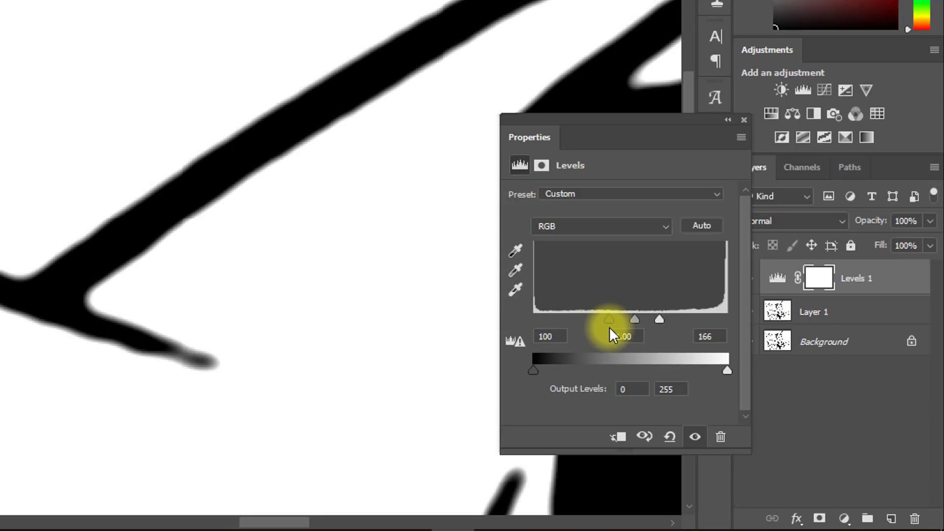
Step: Raise the Levels input white level to 188 and the input black level to 144
left_click(276, 350, "alt")
left_click_drag(223, 427, 90, 30)
left_click_drag(324, 390, 245, 99)
left_click_drag(316, 389, 237, 268)
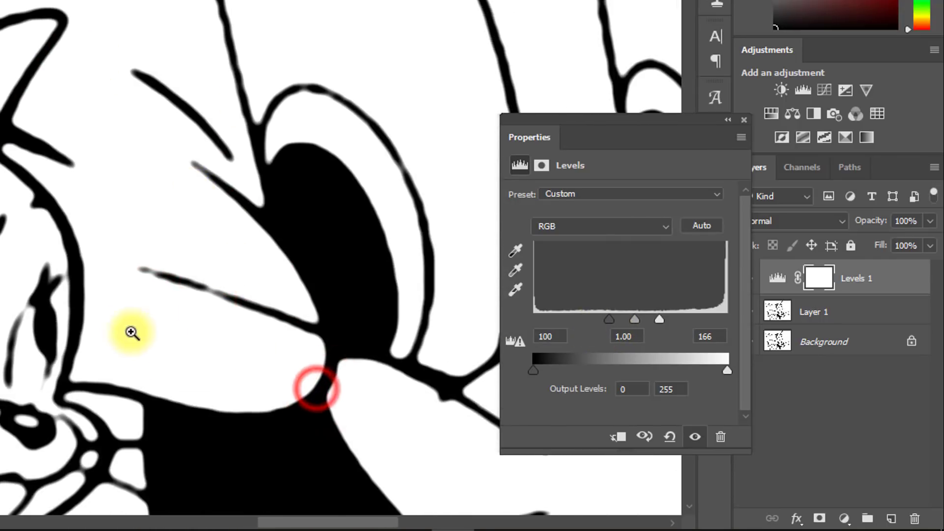
left_click(155, 335)
left_click_drag(663, 326, 677, 323)
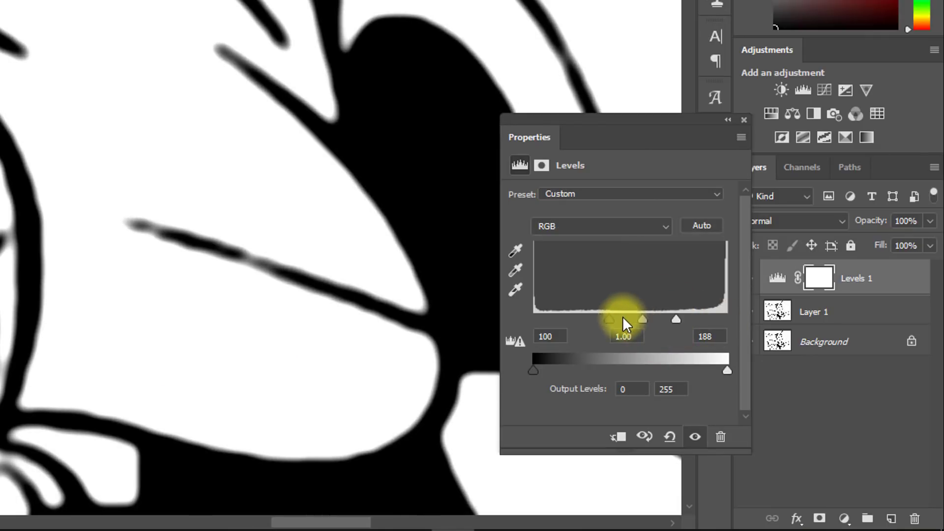
left_click_drag(608, 319, 642, 319)
Step: Check the outlines up close and set the Levels input black level to 145
left_click_drag(99, 248, 3, 245)
left_click_drag(81, 155, 181, 116)
left_click_drag(234, 166, 231, 185)
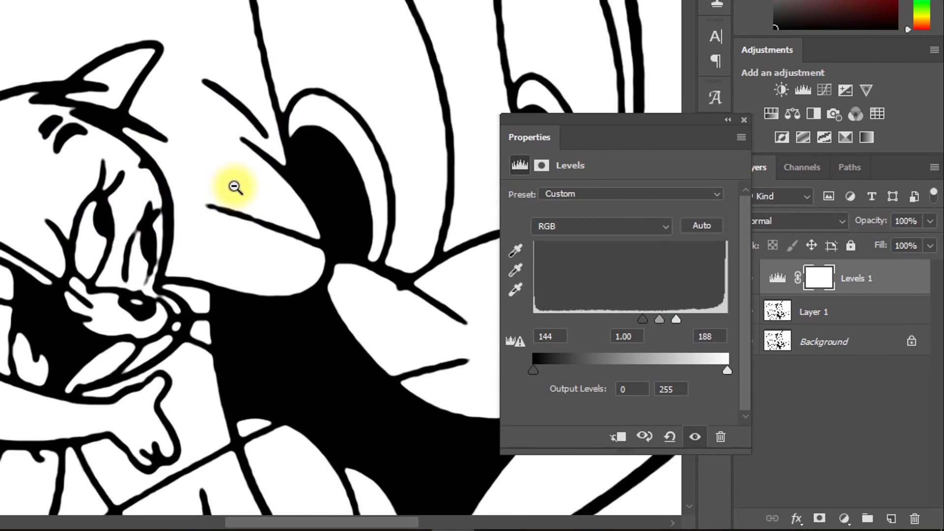
left_click(224, 112)
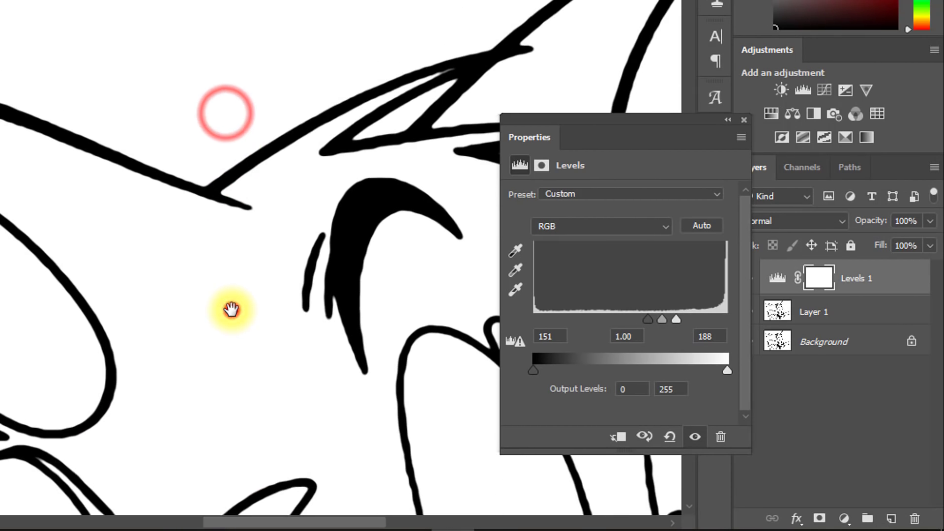
left_click(231, 310)
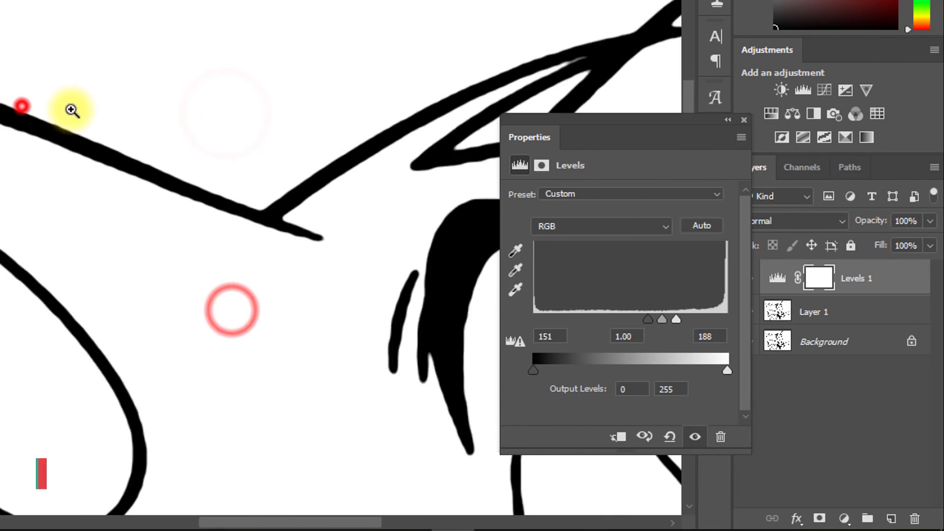
left_click(22, 105)
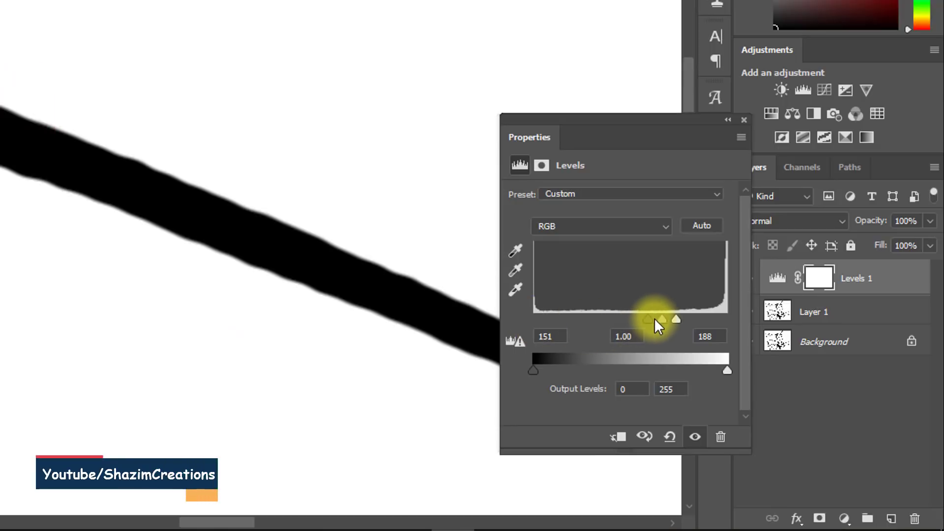
mouse_move(647, 319)
left_mouse_down()
mouse_move(568, 317)
mouse_move(635, 320)
left_mouse_up()
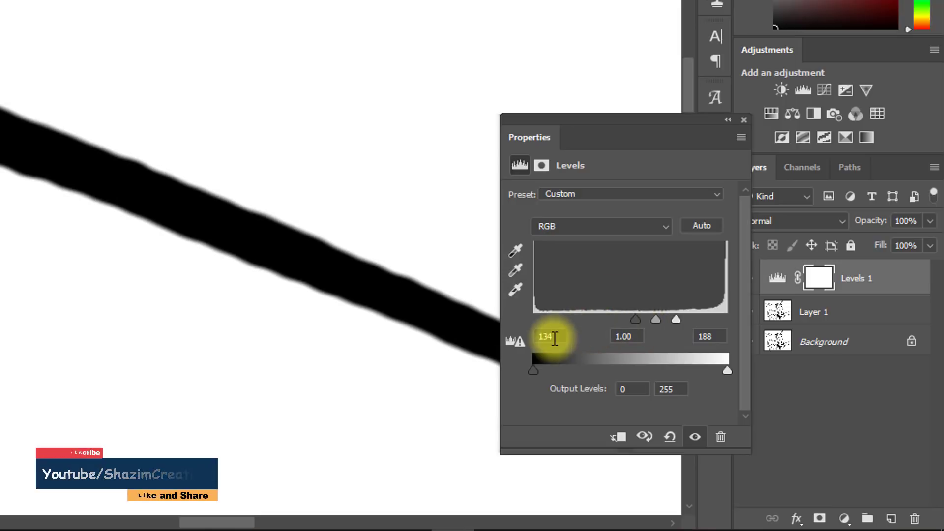
left_click(553, 336)
type("145")
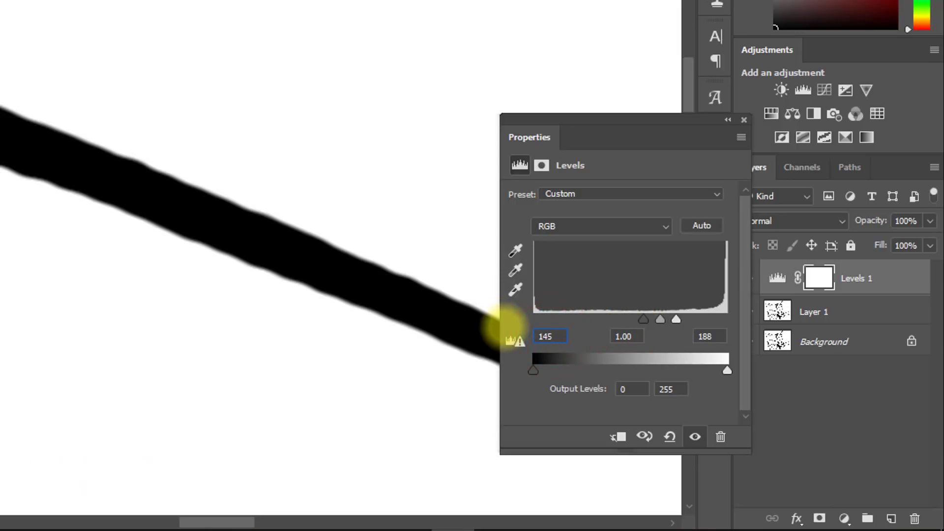
Step: Set the Levels input white level to 185
mouse_move(677, 319)
left_mouse_down()
mouse_move(746, 320)
mouse_move(688, 326)
left_mouse_up()
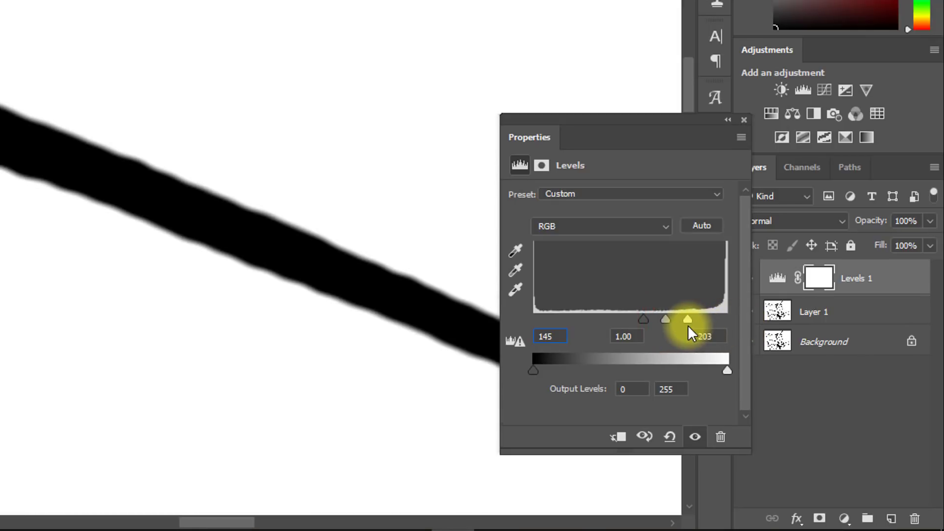
mouse_move(680, 326)
left_mouse_down()
mouse_move(707, 323)
mouse_move(682, 325)
left_mouse_up()
left_click(708, 338)
type("185")
Step: Examine the sharpened outlines across the whole cat-and-mouse drawing and close the Levels properties
left_click_drag(179, 239, 37, 219)
left_click_drag(279, 380, 19, 128)
left_click_drag(228, 336, 267, 346)
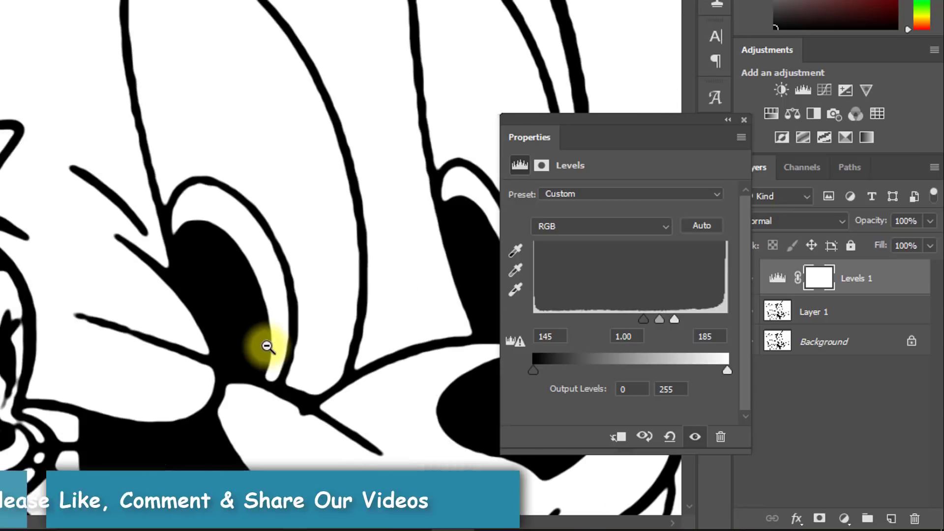
left_click_drag(326, 31, 390, 47)
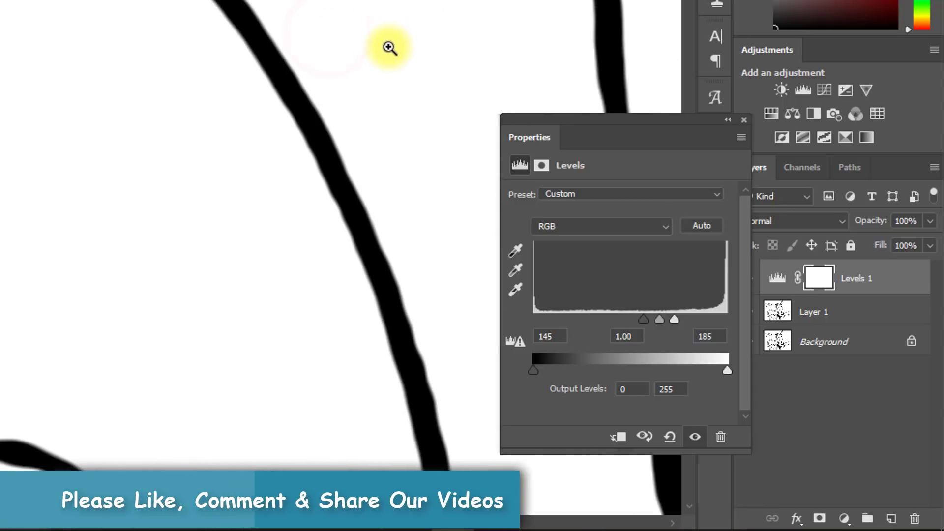
left_click_drag(247, 46, 380, 230)
mouse_move(149, 63)
left_mouse_down()
mouse_move(318, 187)
mouse_move(249, 261)
mouse_move(46, 63)
mouse_move(232, 194)
mouse_move(144, 287)
mouse_move(304, 239)
left_mouse_up()
mouse_move(60, 145)
left_mouse_down()
mouse_move(236, 253)
mouse_move(48, 59)
left_mouse_up()
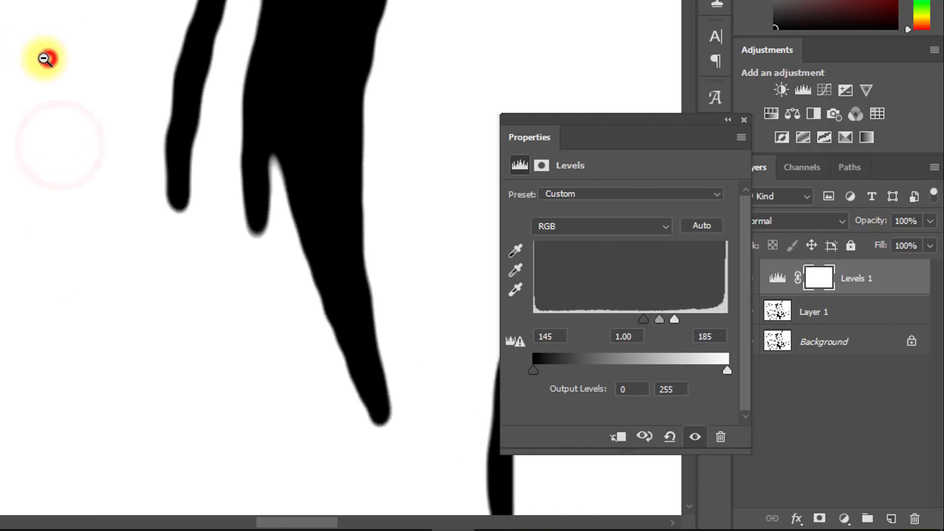
left_click(47, 59, "alt")
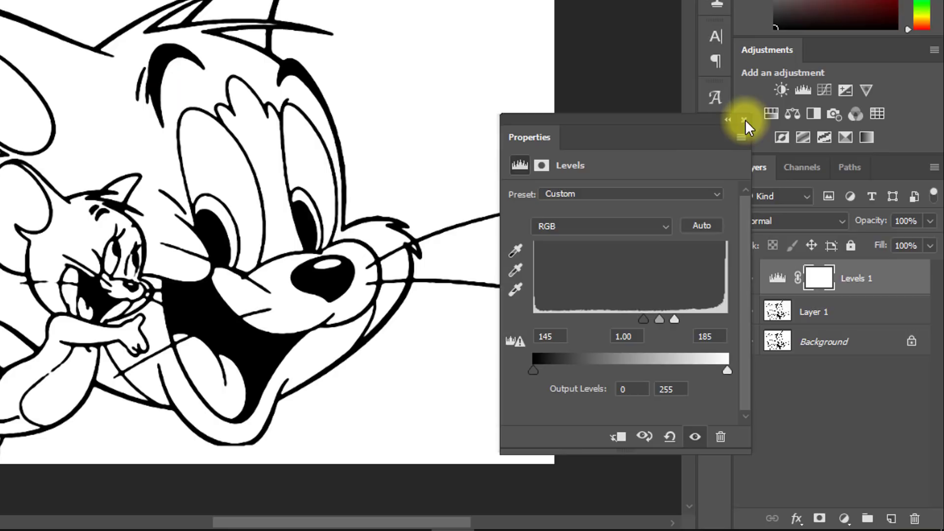
left_click(745, 119)
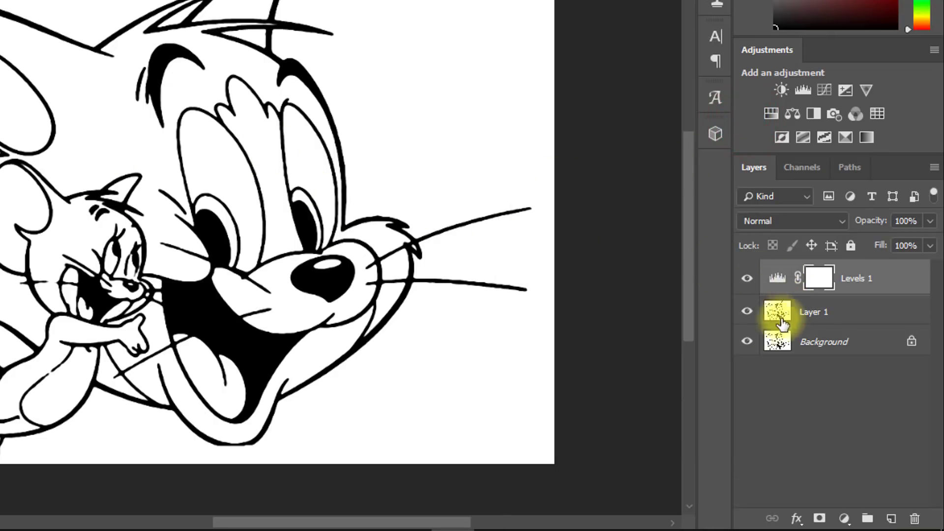
left_click(277, 213)
left_click(143, 67)
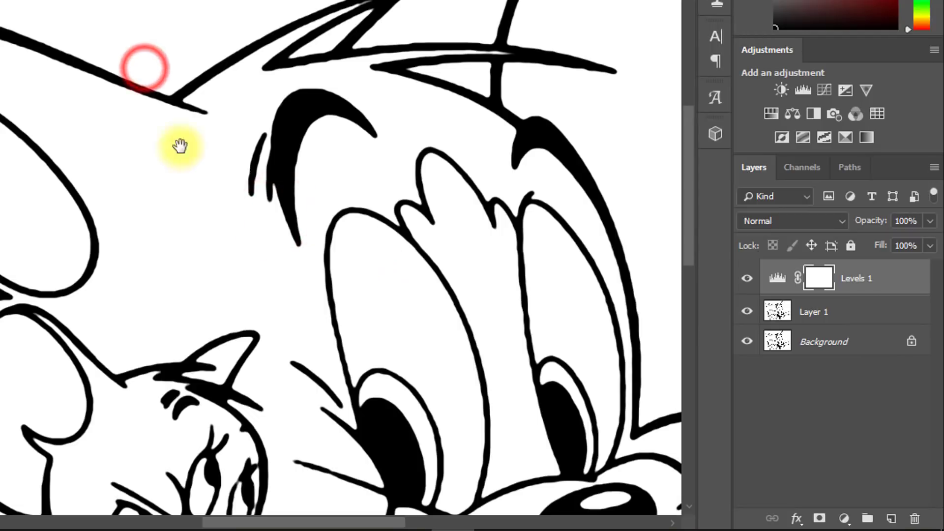
Step: Show only the Background layer and examine the original outlines around the cat's ear, eyebrow and eyes
left_click(97, 105)
left_click(241, 142)
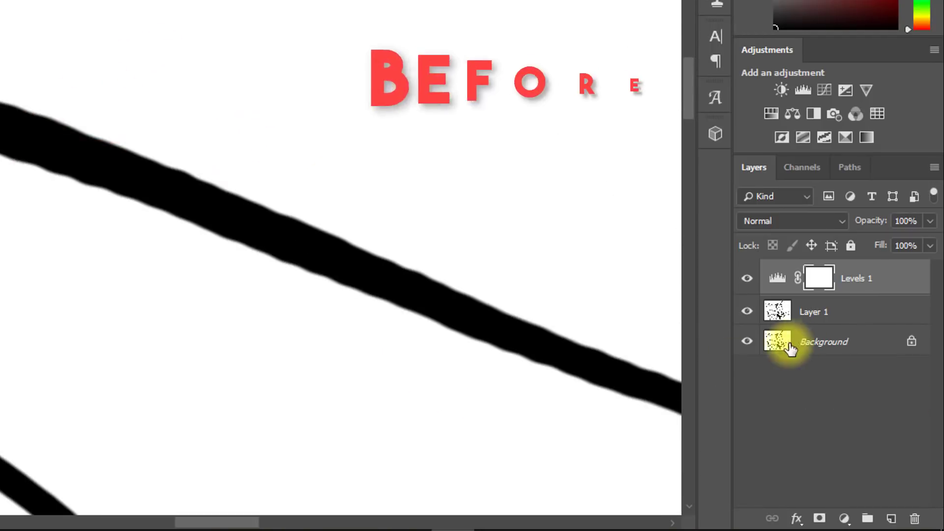
left_click(745, 343, "alt")
left_click(417, 236, "alt")
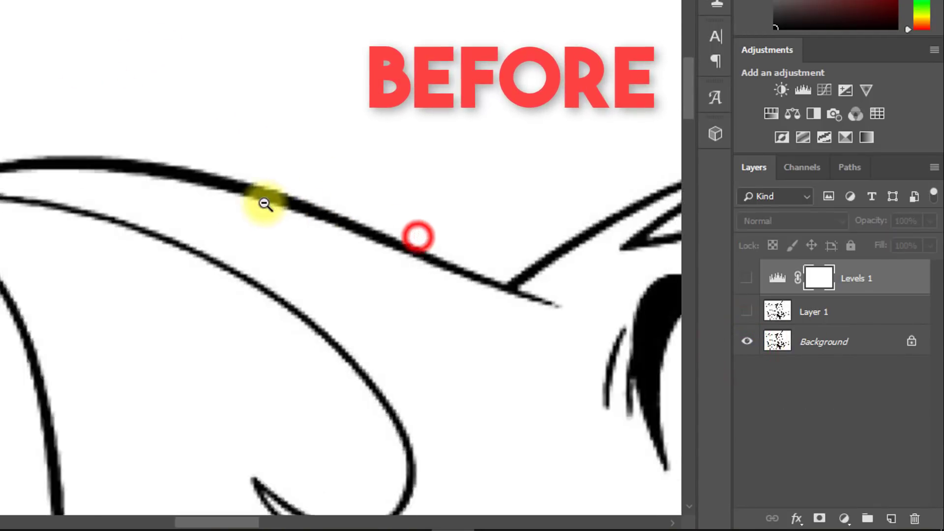
left_click(388, 396, "alt")
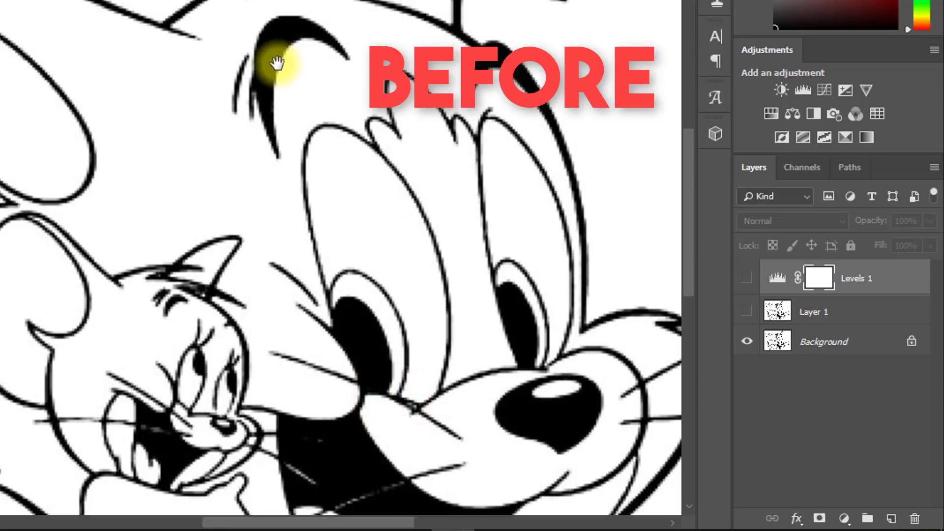
left_click_drag(169, 21, 224, 112)
mouse_move(207, 76)
left_mouse_down()
mouse_move(244, 90)
mouse_move(194, 73)
left_mouse_up()
left_click_drag(316, 155, 380, 171)
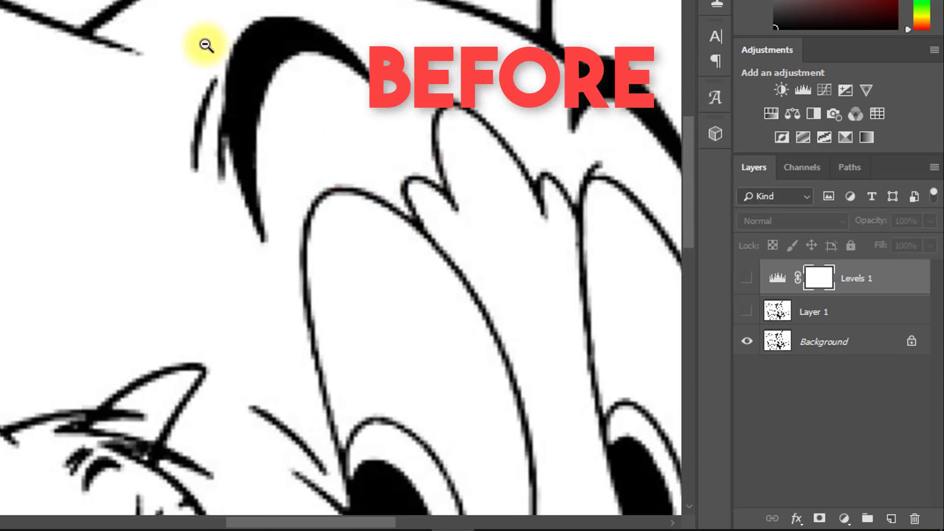
left_click(230, 56, "alt")
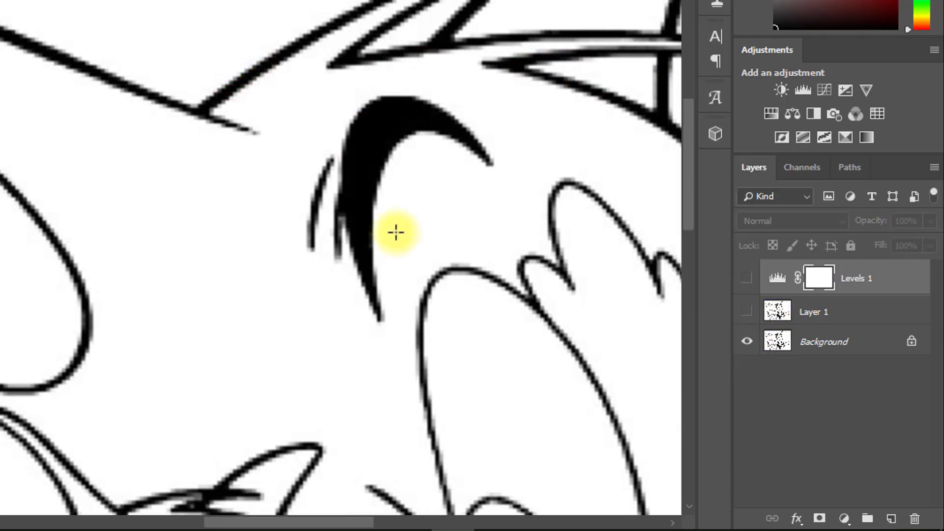
Step: Make all layers visible again and examine the processed outlines around the cat's eyebrow, hair and eyes
left_click(745, 343, "alt")
left_click(377, 280)
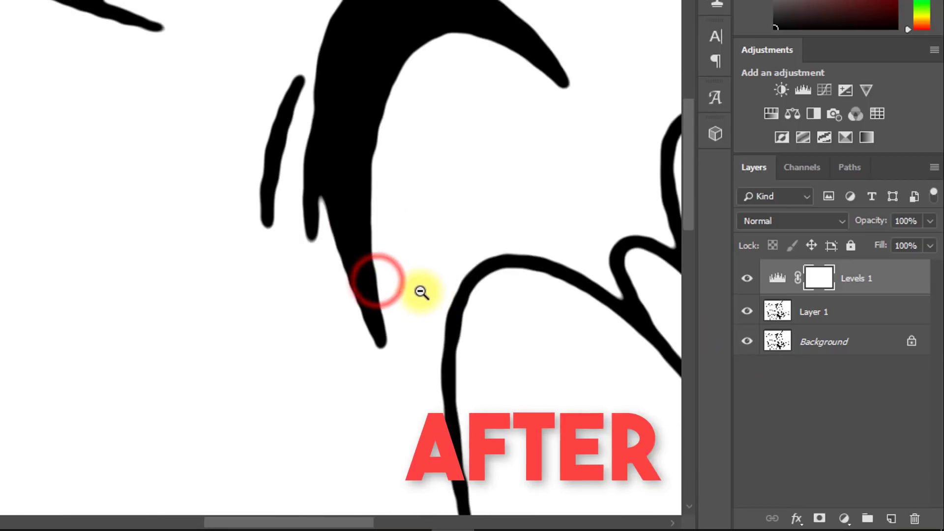
left_click_drag(218, 92, 367, 326)
left_click_drag(308, 158, 61, 211)
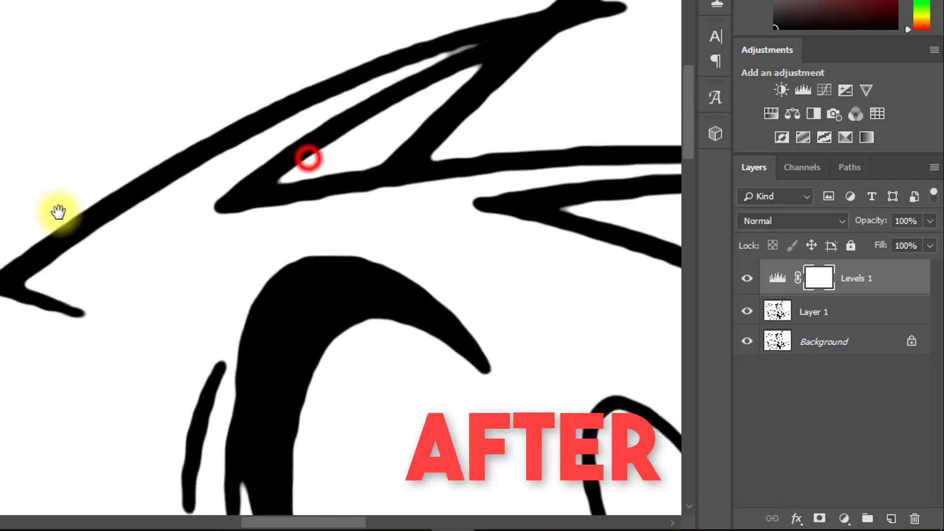
left_click_drag(363, 392, 237, 300)
left_click(236, 299, "alt")
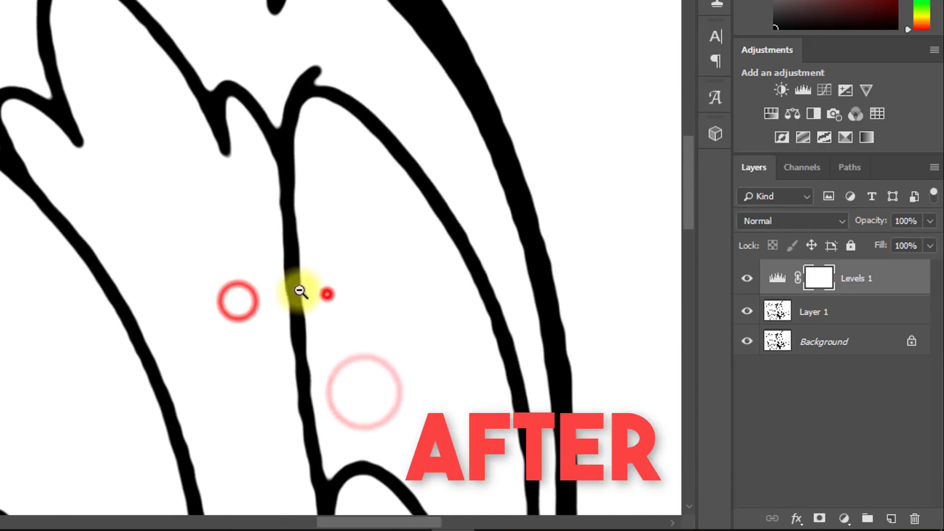
left_click(326, 295, "alt")
left_click_drag(277, 414, 339, 400)
left_click_drag(65, 152, 65, 125)
left_click_drag(211, 301, 200, 218)
left_click(191, 178)
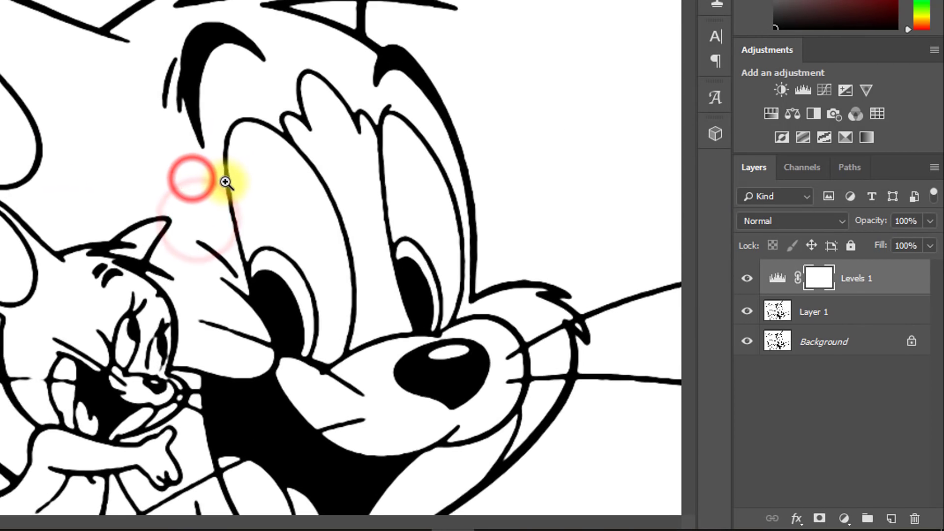
Step: Compare the cat's eyebrow and eye outlines twice between the Background layer alone and all layers visible
left_click(283, 282)
left_click(216, 88)
left_click_drag(224, 55, 335, 211)
left_click(748, 342, "alt")
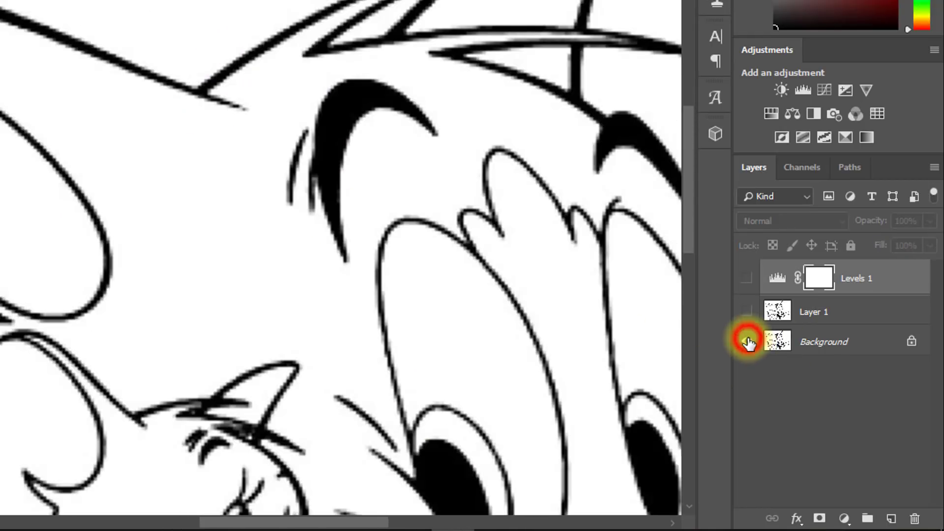
left_click(747, 341, "alt")
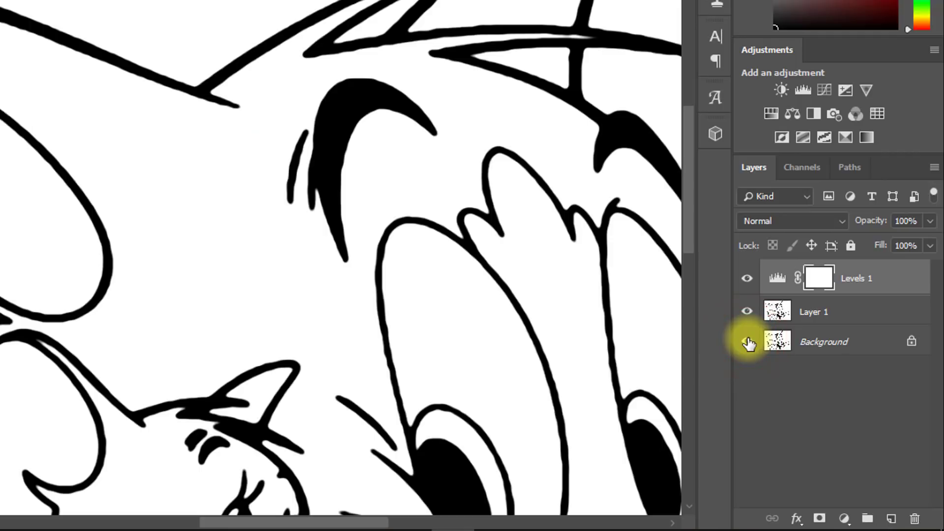
left_click(748, 342, "alt")
left_click(748, 341, "alt")
Step: Compare the line edges beside the cat's eyebrow up close, with the Background layer alone and with all layers visible
left_click(244, 22)
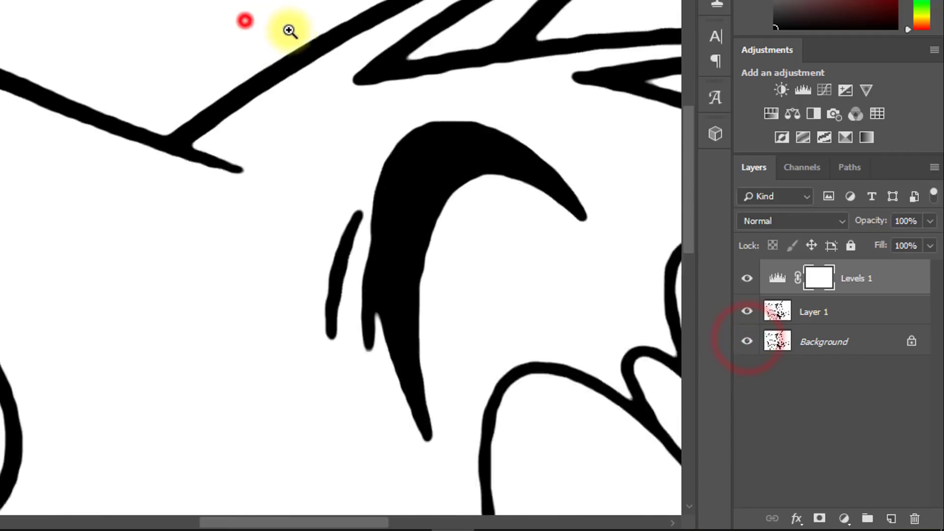
left_click(747, 342, "alt")
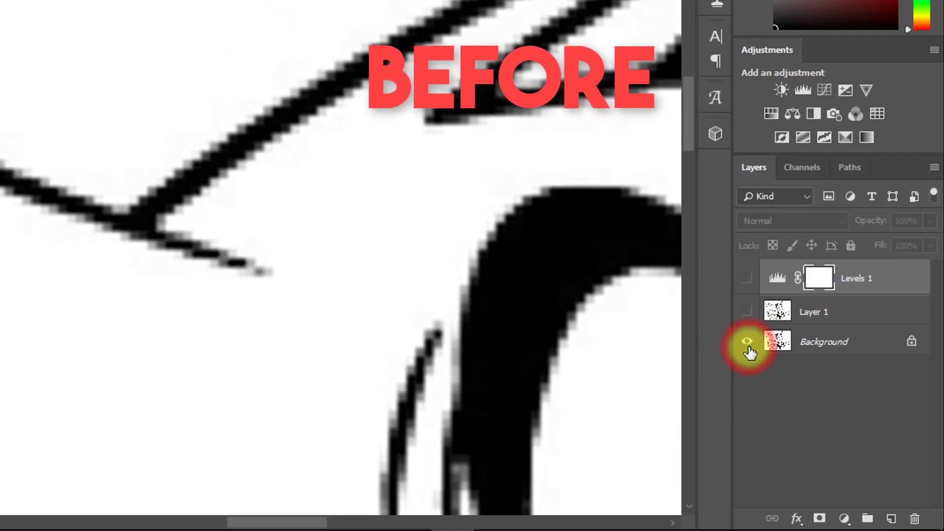
left_click(747, 341, "alt")
Step: Compare both characters' faces as a whole between the original Background and the processed result, leaving all layers visible
left_click_drag(433, 280, 330, 245)
mouse_move(498, 385)
left_mouse_down()
mouse_move(259, 169)
mouse_move(256, 231)
left_mouse_up()
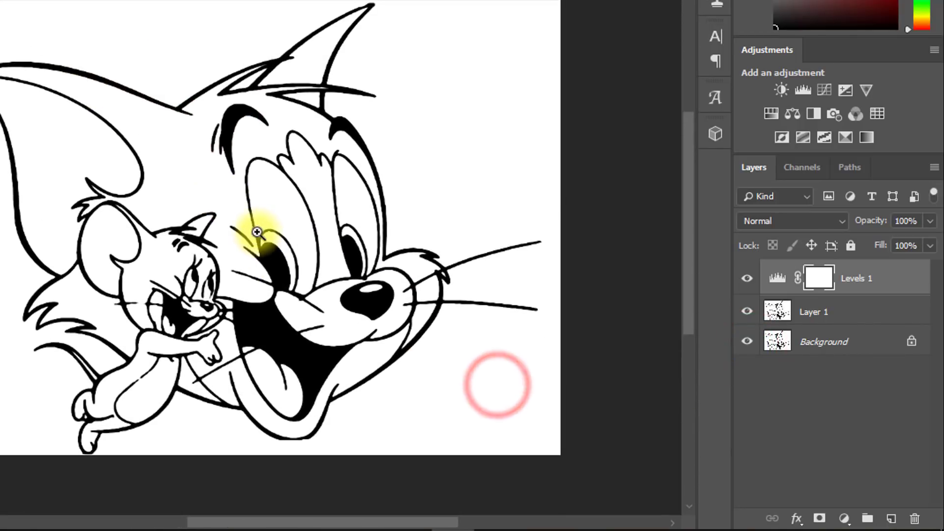
left_click(258, 226)
left_click(742, 346, "alt")
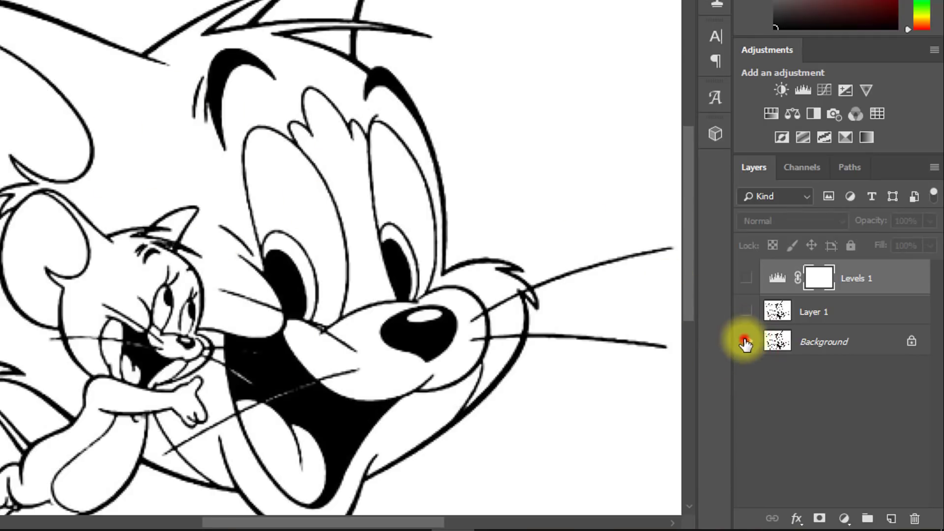
left_click(745, 343, "alt")
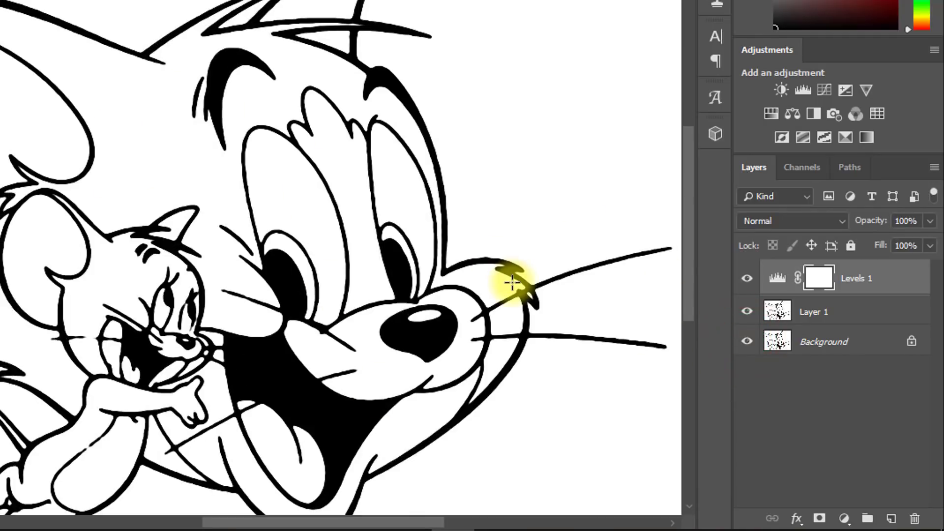